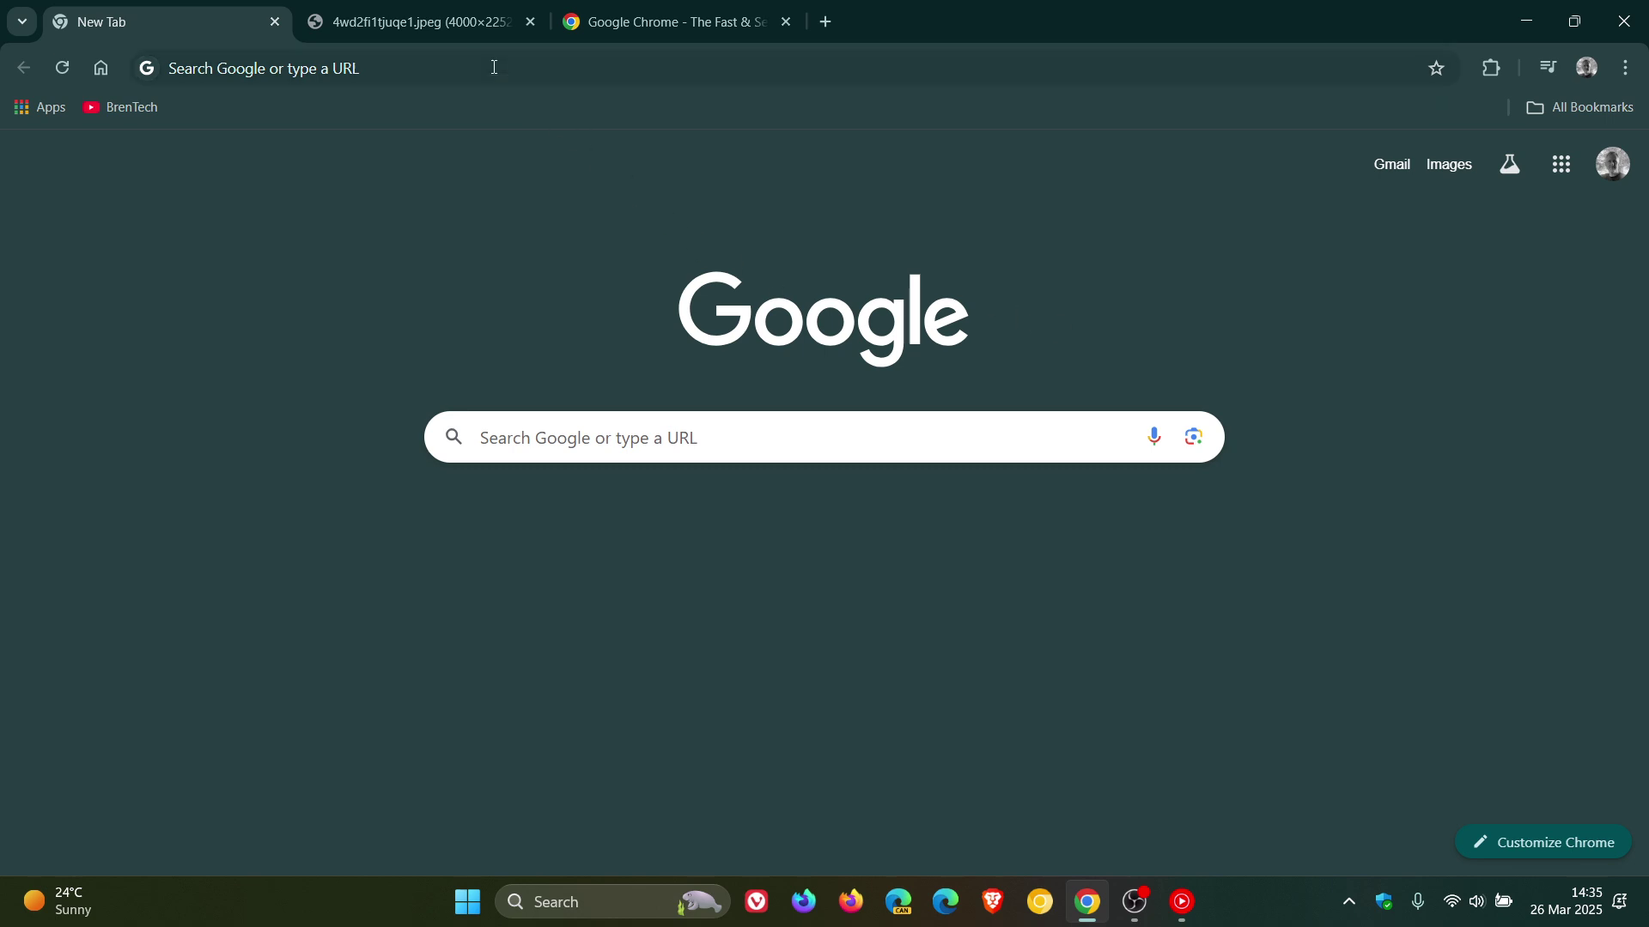
Show the saved jpeg photo of the 'This app can't run on your PC' installer error.
left_click(450, 20)
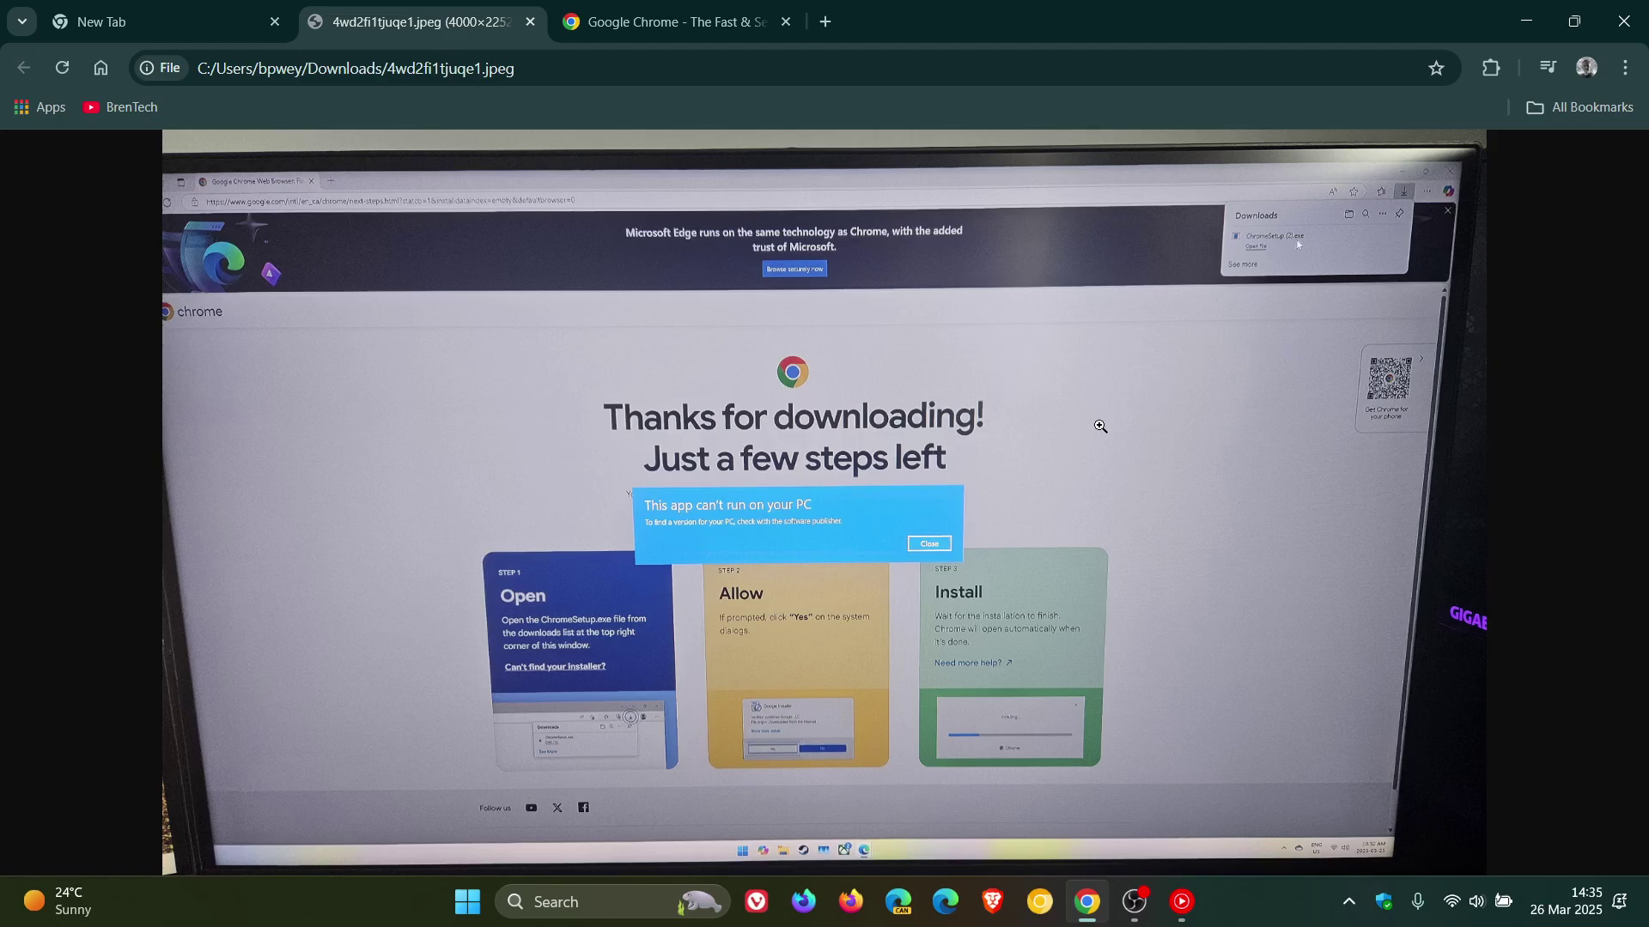
left_click(838, 529)
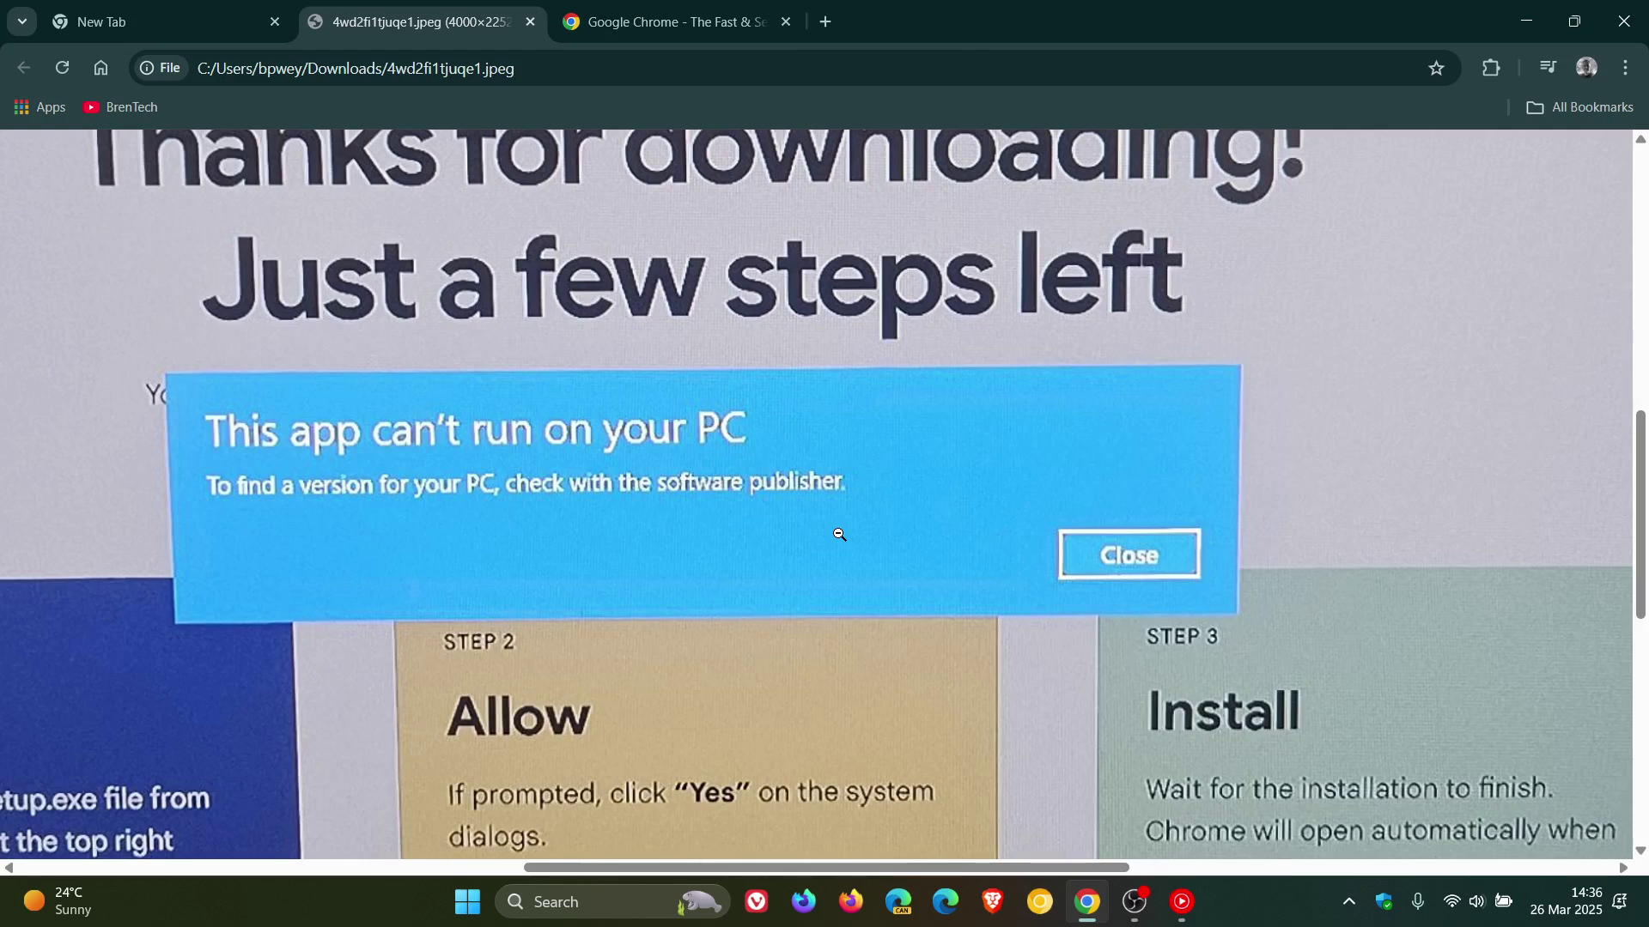
left_click(1354, 446)
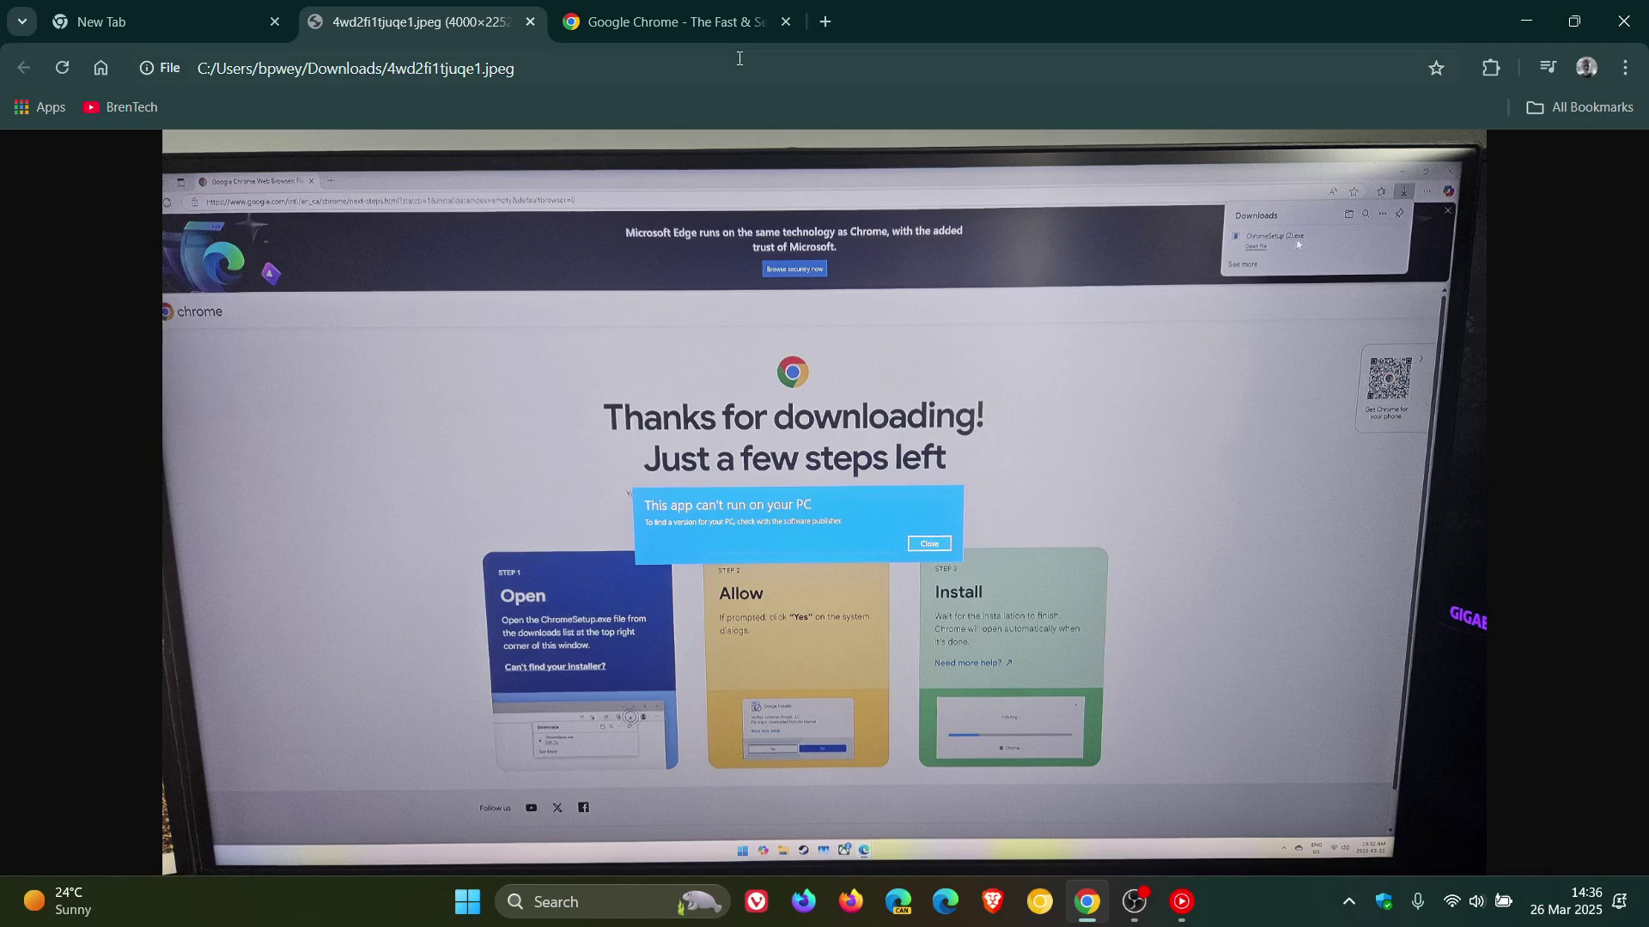
Switch to the google.com/chrome tab offering the Windows 11/10 64-bit download.
left_click(711, 22)
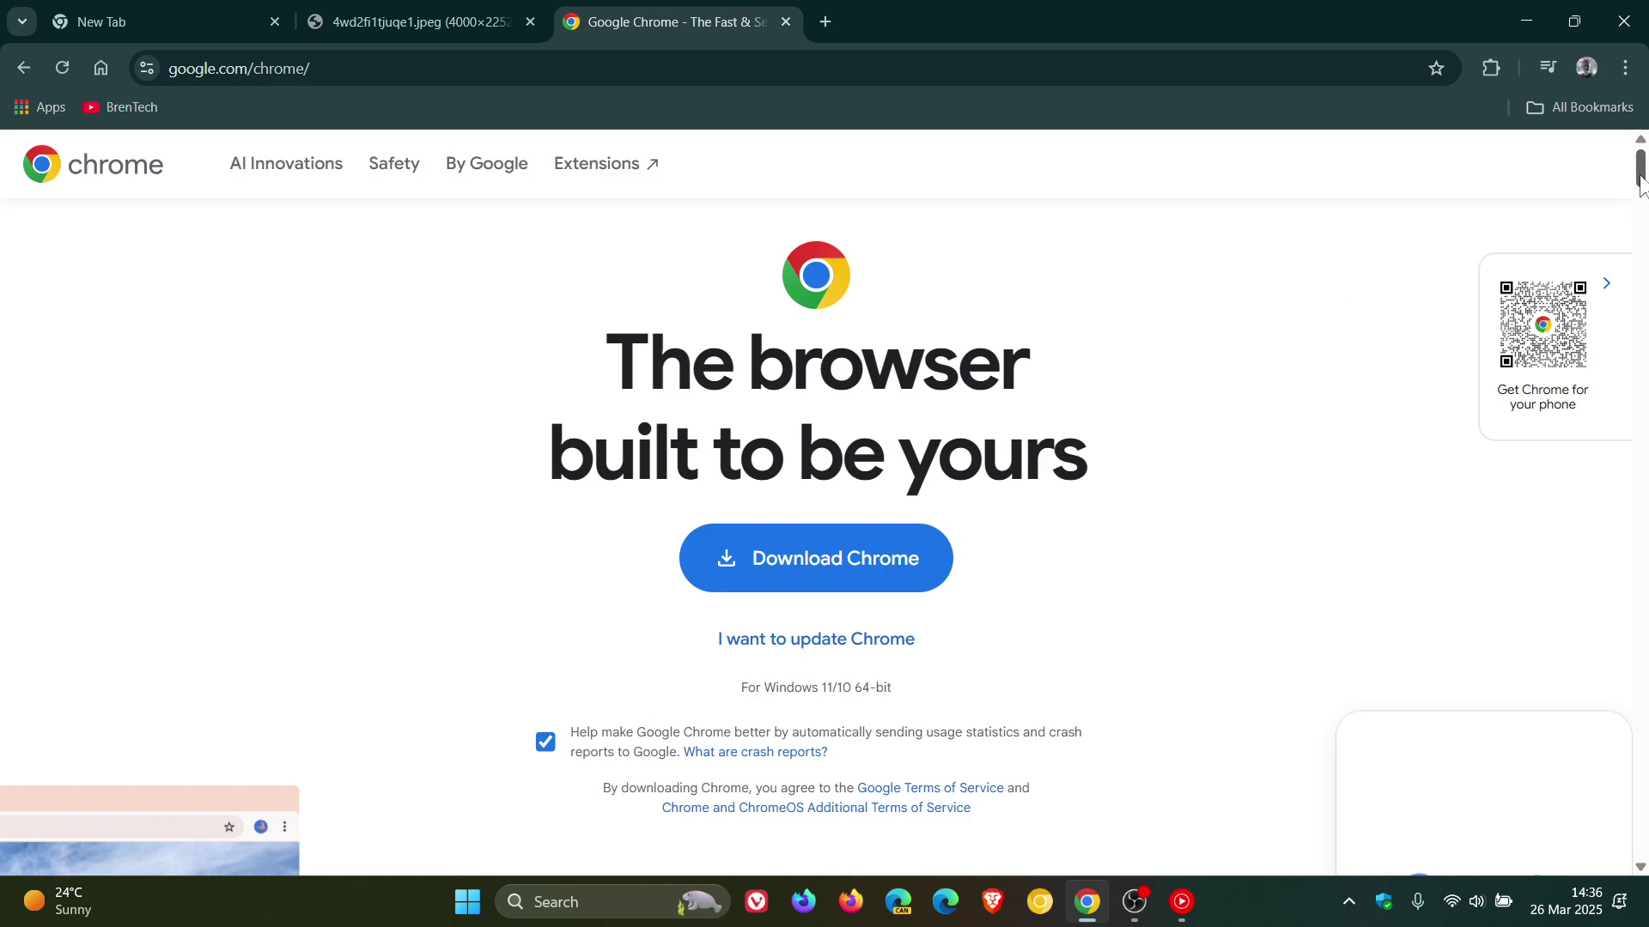
left_click_drag(1640, 174, 1640, 861)
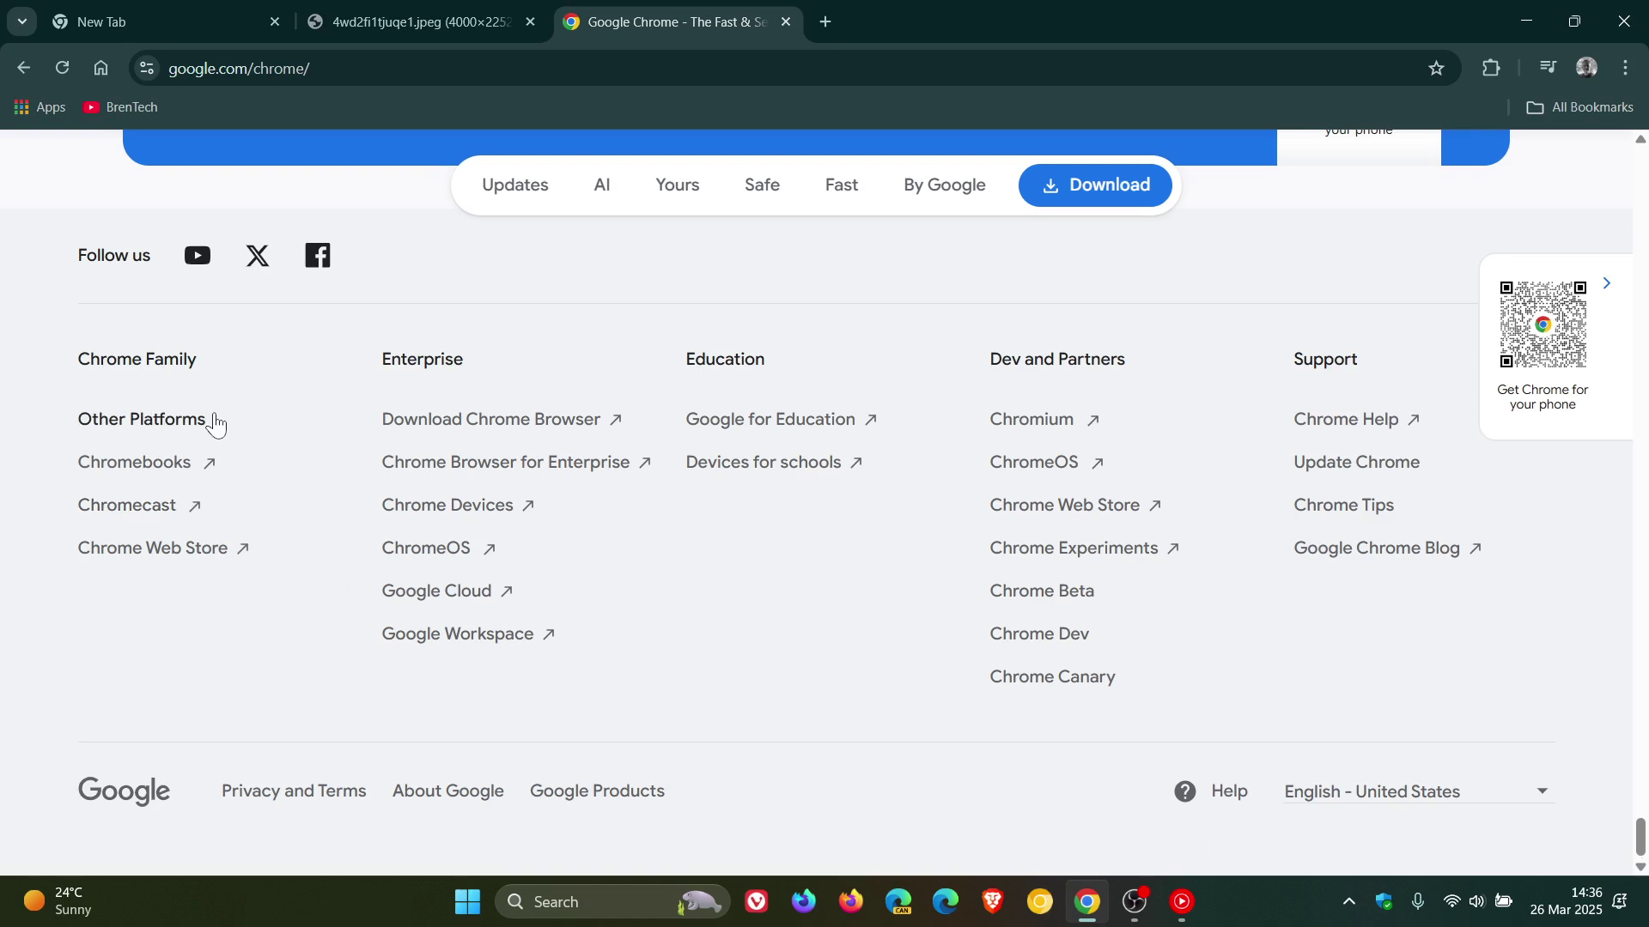
Open Other Platforms under Chrome Family in the page footer.
left_click(145, 419)
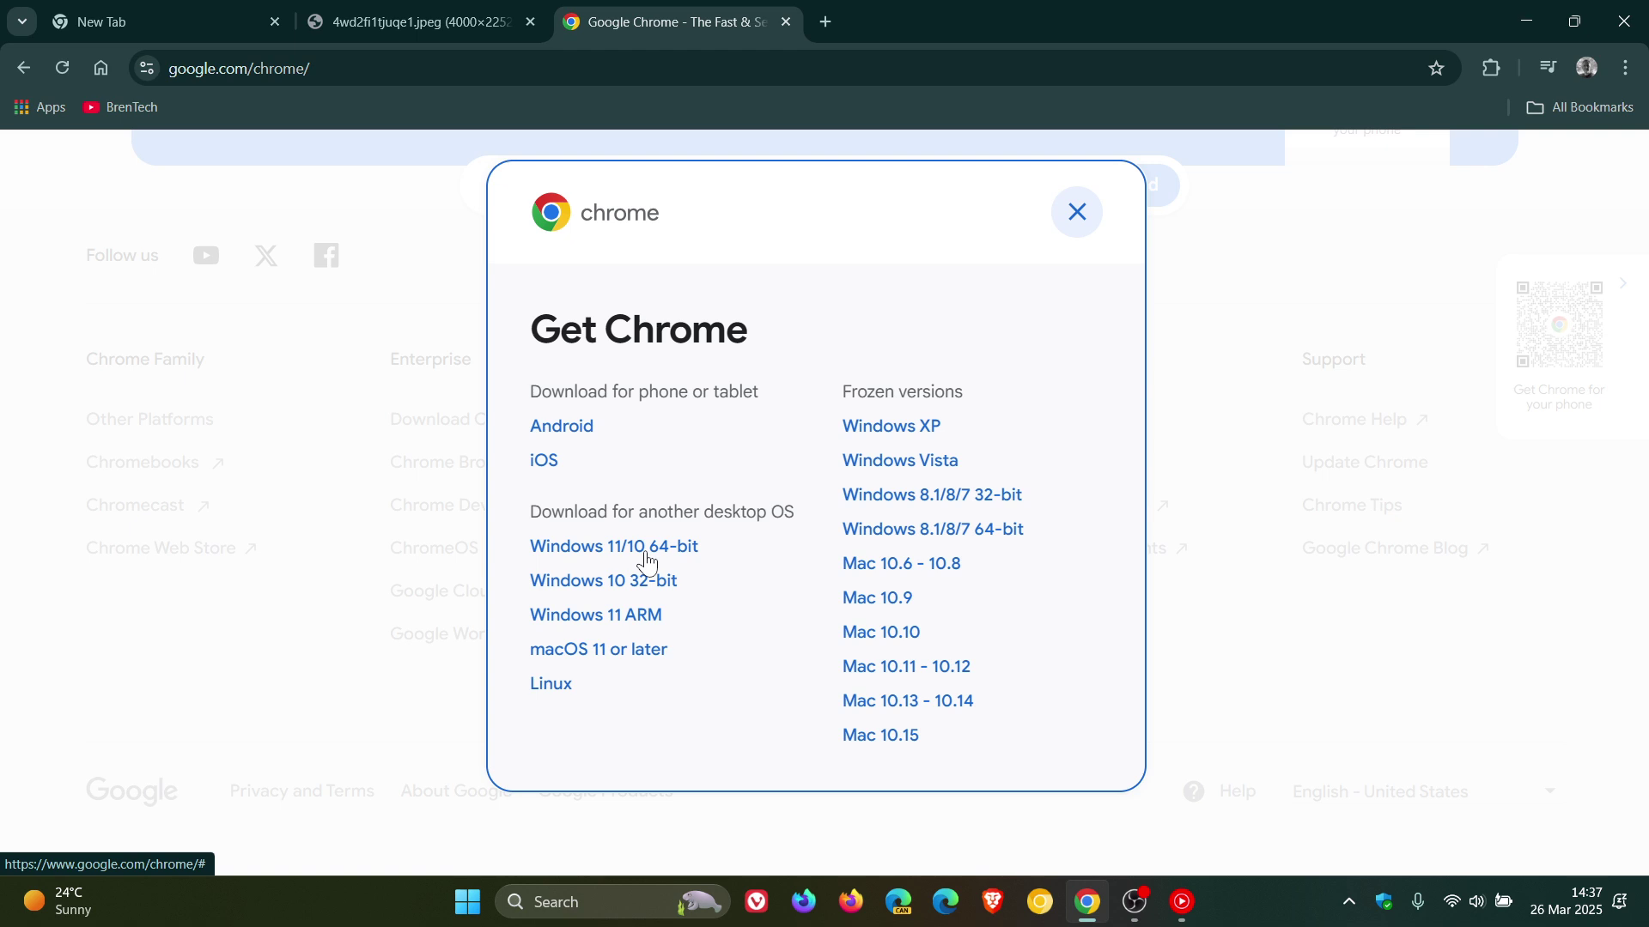
Switch to the New Tab tab showing the Google search page.
left_click(207, 22)
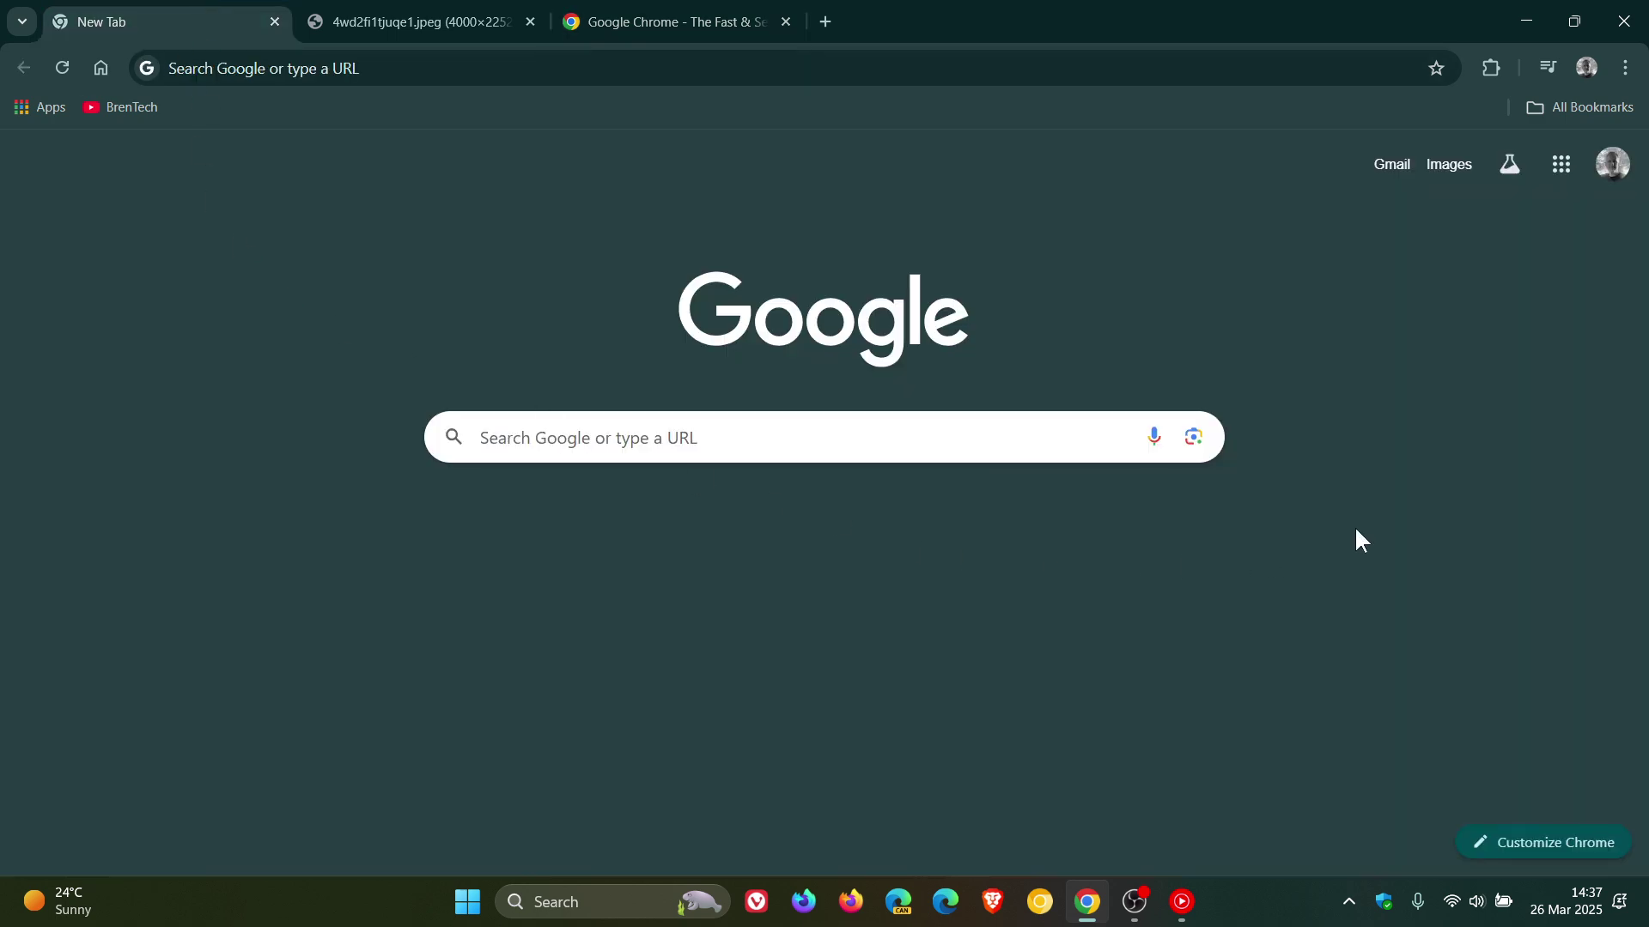